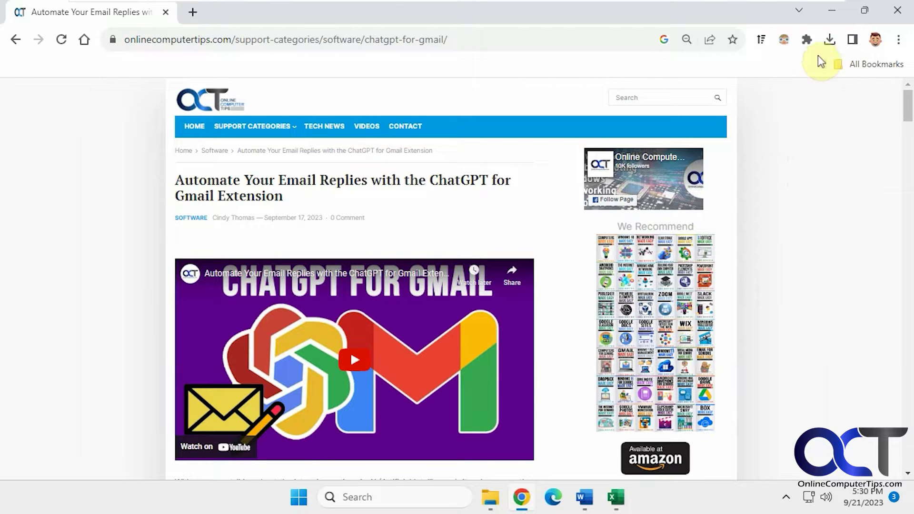
Turn on Dark Reader dark mode for the article page
{"action": "left_click", "coordinate": [807, 42]}
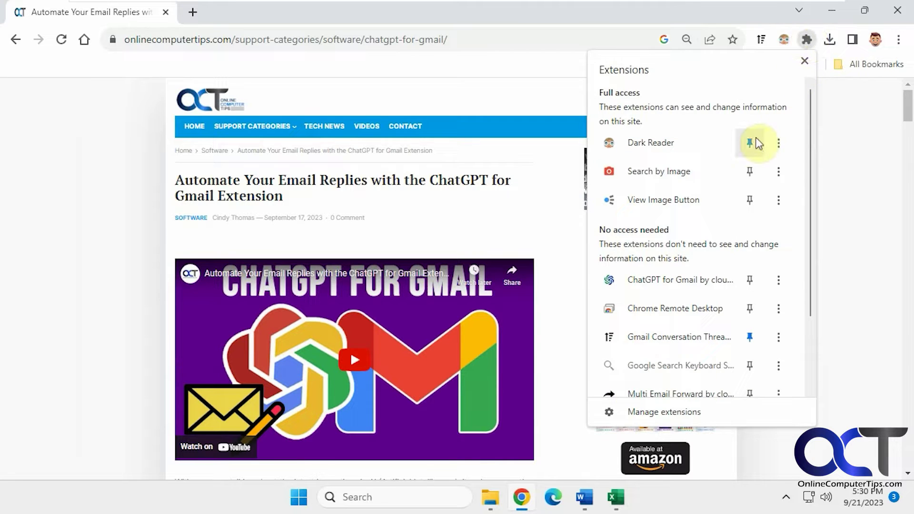
{"action": "left_click", "coordinate": [904, 139]}
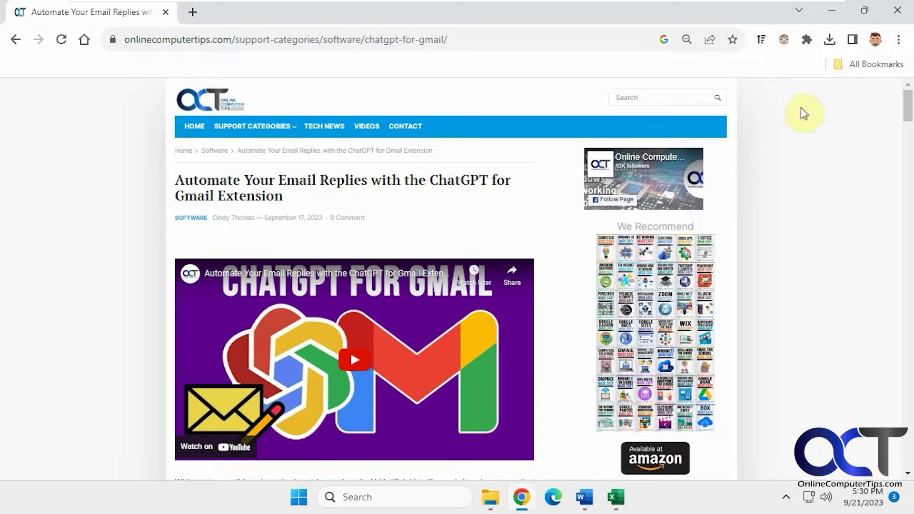
{"action": "left_click", "coordinate": [783, 40]}
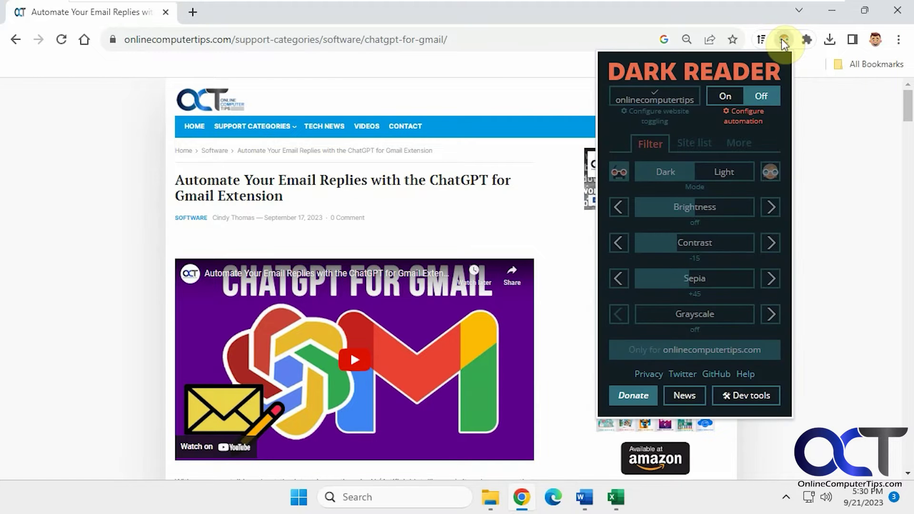
{"action": "left_click", "coordinate": [726, 97]}
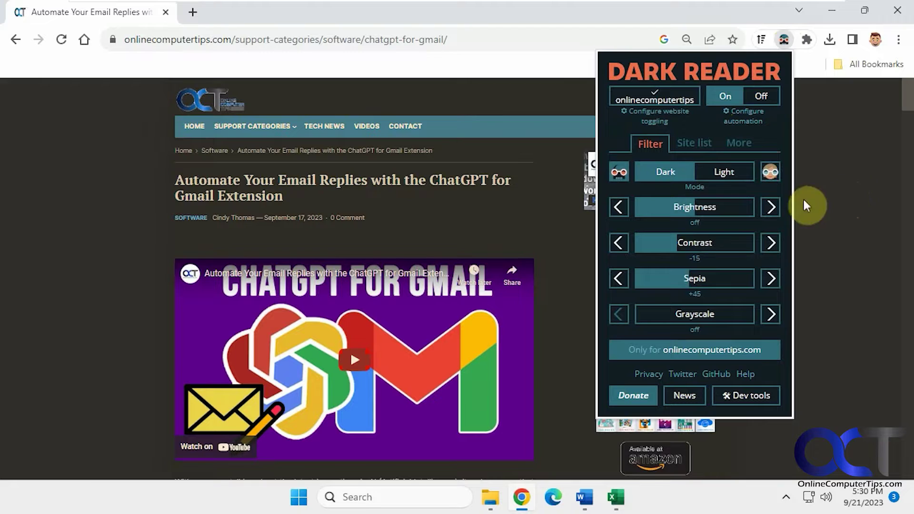
Try out the Brightness slider, moving it between -20 and +35
{"action": "left_click", "coordinate": [772, 207]}
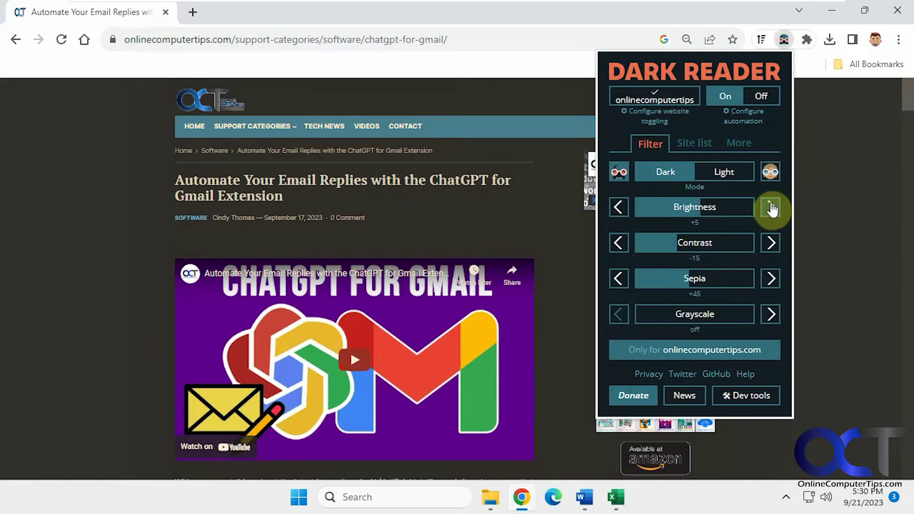
{"action": "left_click", "coordinate": [772, 208]}
{"action": "left_click", "coordinate": [772, 207]}
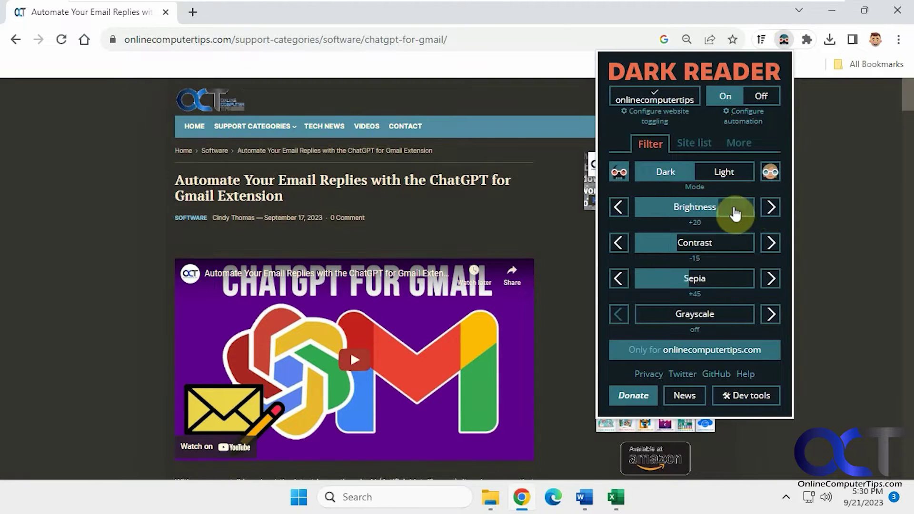
{"action": "left_click_drag", "start_coordinate": [735, 210], "coordinate": [671, 205]}
{"action": "scroll", "coordinate": [464, 244], "scroll_direction": "down", "scroll_amount": 4}
{"action": "scroll", "coordinate": [464, 242], "scroll_direction": "down", "scroll_amount": 1}
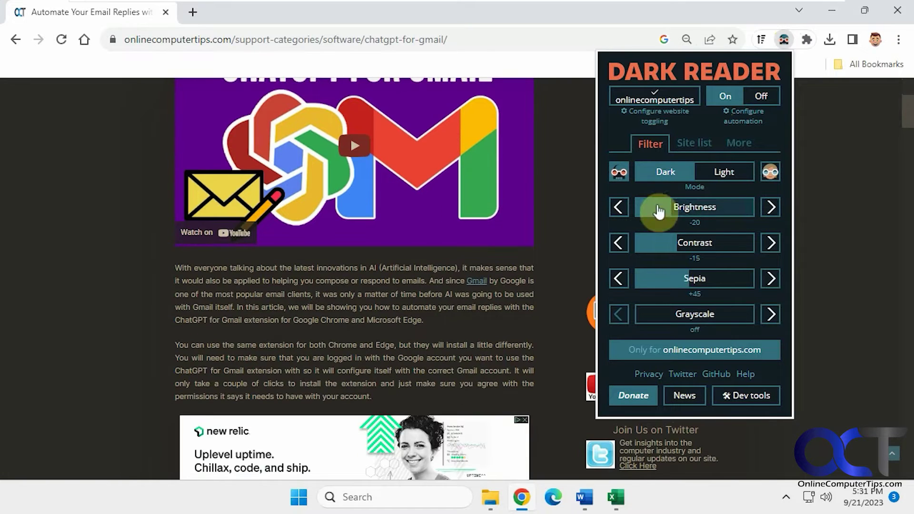
{"action": "mouse_move", "coordinate": [678, 215]}
{"action": "left_mouse_down"}
{"action": "mouse_move", "coordinate": [738, 212]}
{"action": "mouse_move", "coordinate": [628, 213]}
{"action": "mouse_move", "coordinate": [695, 212]}
{"action": "left_mouse_up"}
Set Contrast to -15 and Sepia and Grayscale to +25, then toggle Dark Reader off and on
{"action": "left_click", "coordinate": [734, 250]}
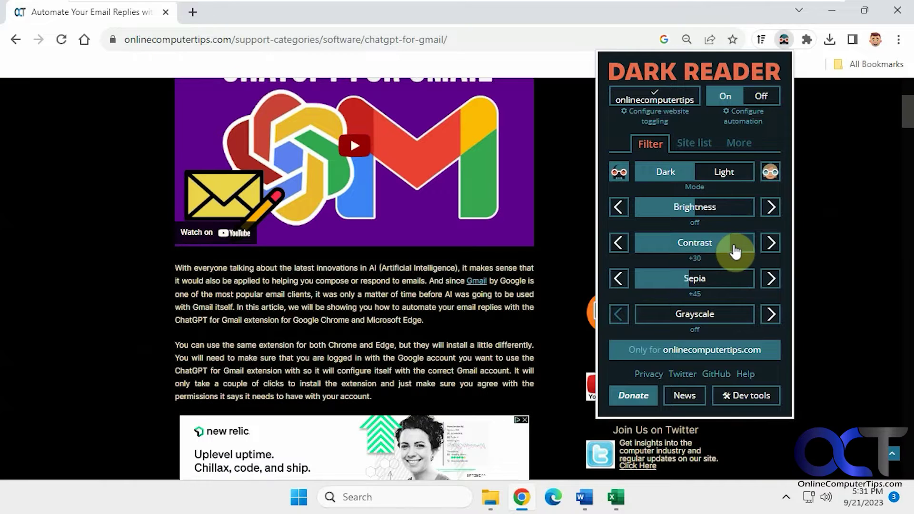
{"action": "left_click_drag", "start_coordinate": [730, 247], "coordinate": [674, 243]}
{"action": "left_click_drag", "start_coordinate": [685, 288], "coordinate": [664, 316]}
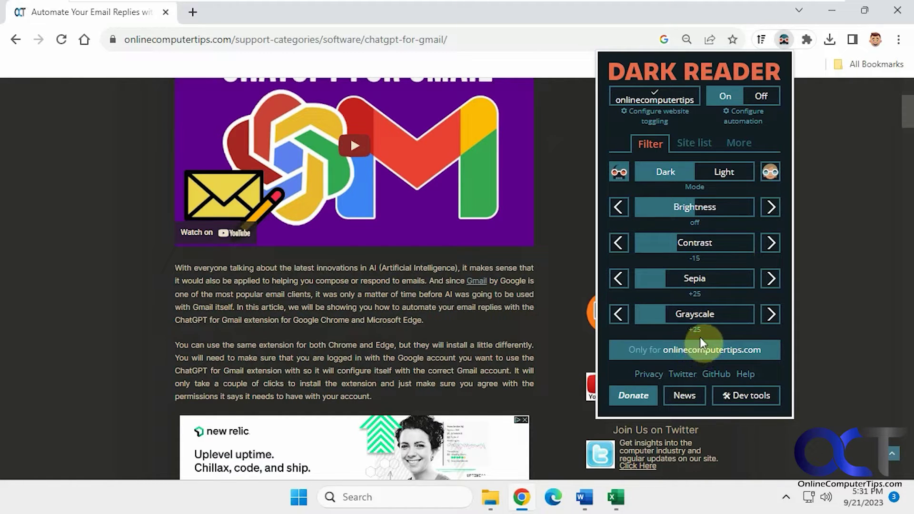
{"action": "left_click", "coordinate": [753, 98]}
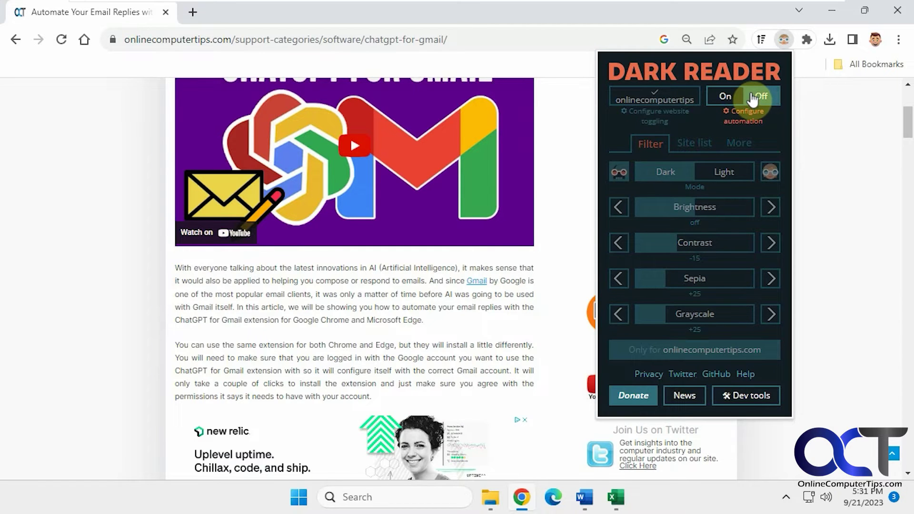
{"action": "left_click", "coordinate": [733, 95]}
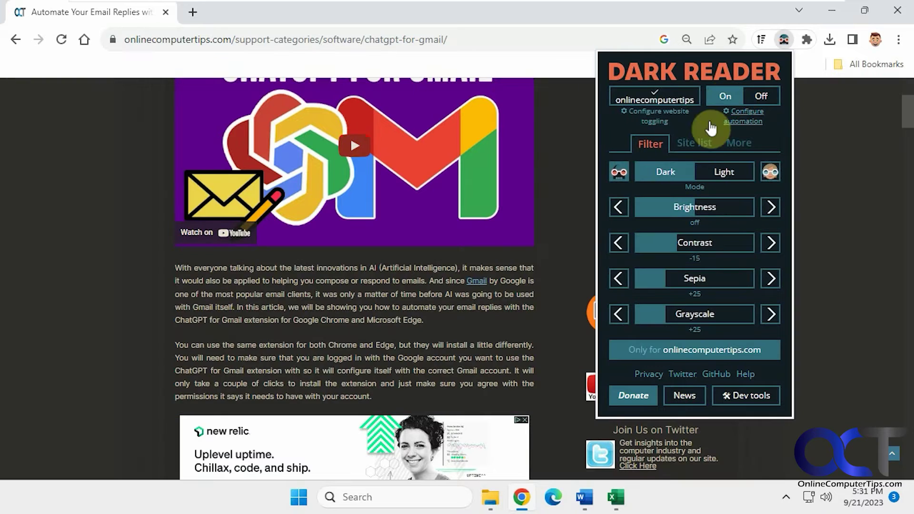
Switch the site list to 'Invert listed only', leaving onlinecomputertips light, and show the More options
{"action": "left_click", "coordinate": [696, 149]}
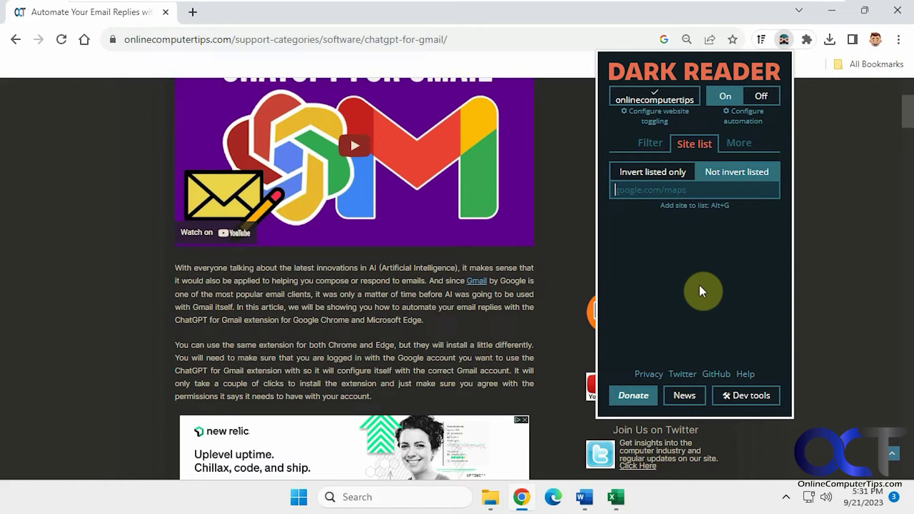
{"action": "left_click", "coordinate": [663, 175]}
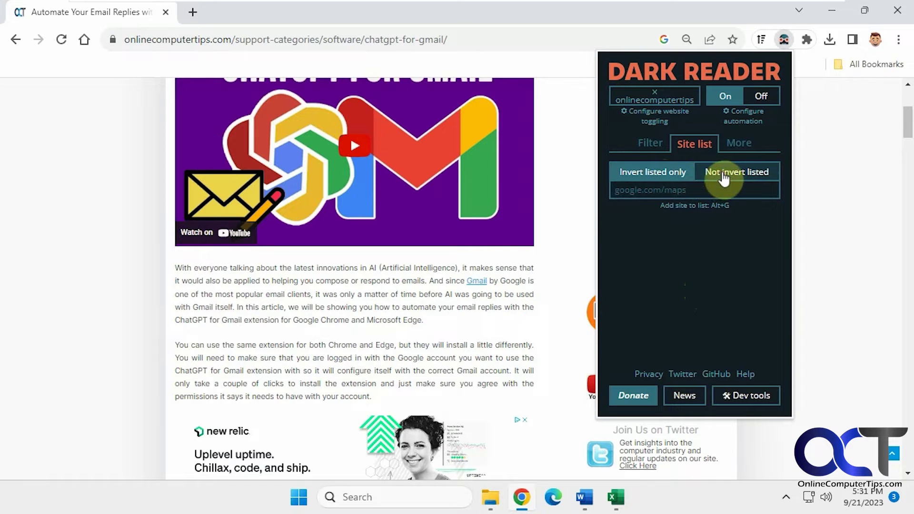
{"action": "left_click", "coordinate": [741, 148]}
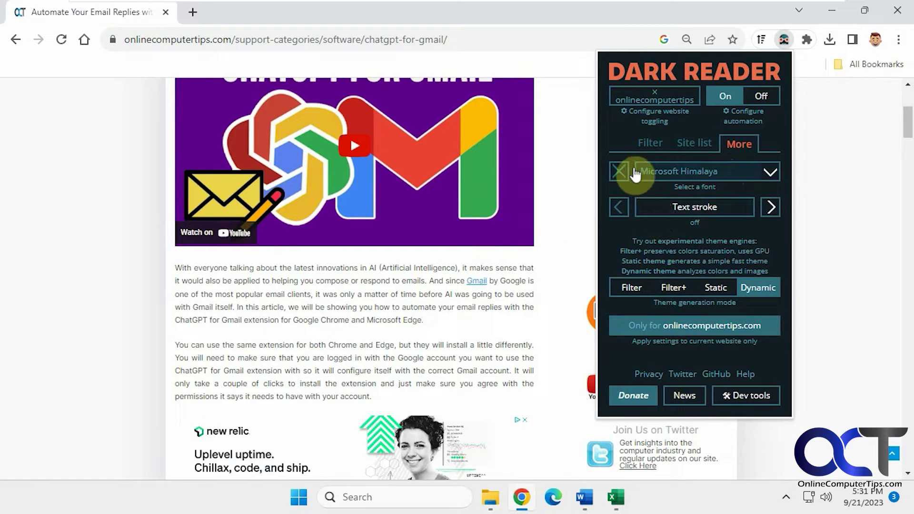
Enable a custom page font set to Comic Sans MS and re-enable dark mode for this site
{"action": "left_click", "coordinate": [620, 173]}
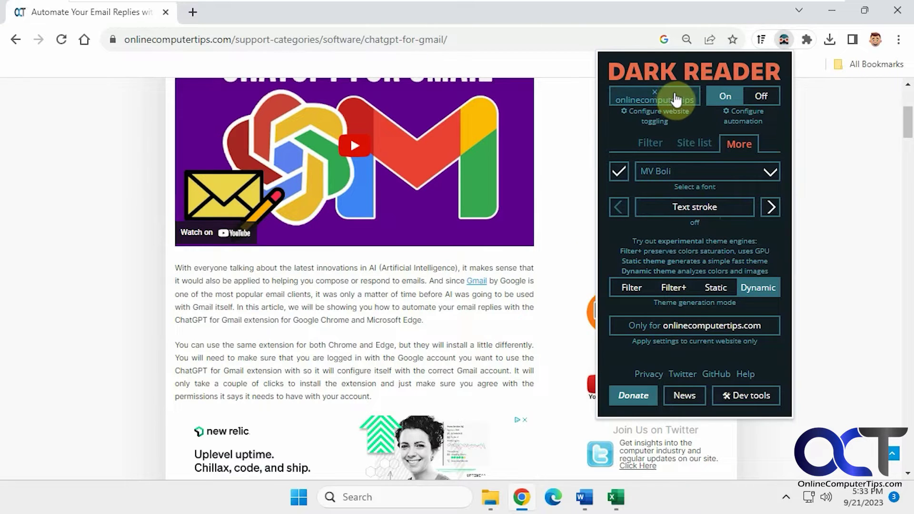
{"action": "left_click", "coordinate": [676, 99]}
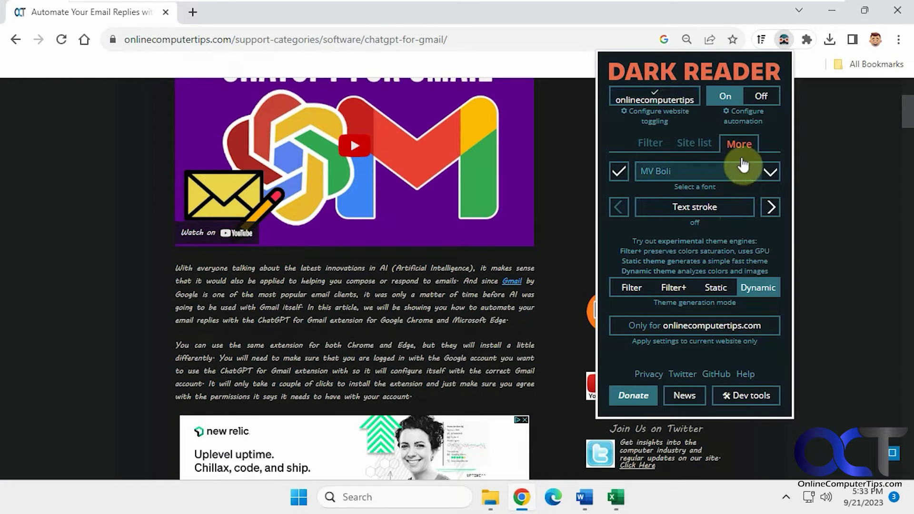
{"action": "left_click", "coordinate": [770, 172]}
{"action": "scroll", "coordinate": [722, 241], "scroll_direction": "down", "scroll_amount": 5}
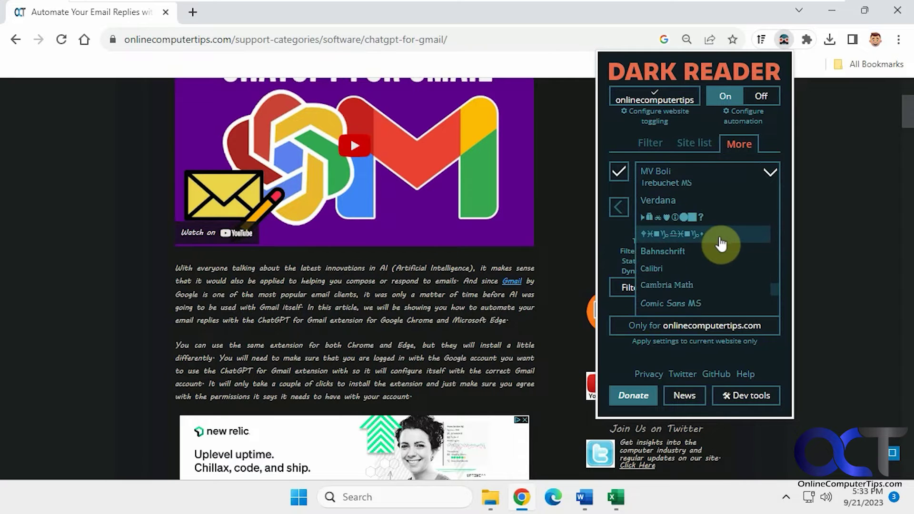
{"action": "scroll", "coordinate": [715, 253], "scroll_direction": "up", "scroll_amount": 4}
{"action": "left_click", "coordinate": [705, 236]}
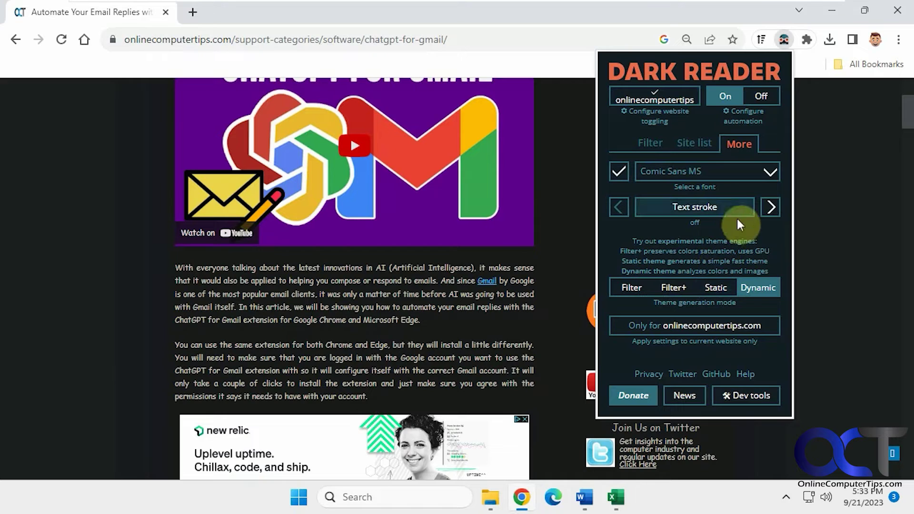
Raise the text stroke up to +0.7, then turn it off again
{"action": "left_click", "coordinate": [768, 209]}
{"action": "left_click", "coordinate": [769, 210]}
{"action": "left_click", "coordinate": [768, 210]}
{"action": "left_click", "coordinate": [768, 210]}
{"action": "left_click", "coordinate": [768, 210]}
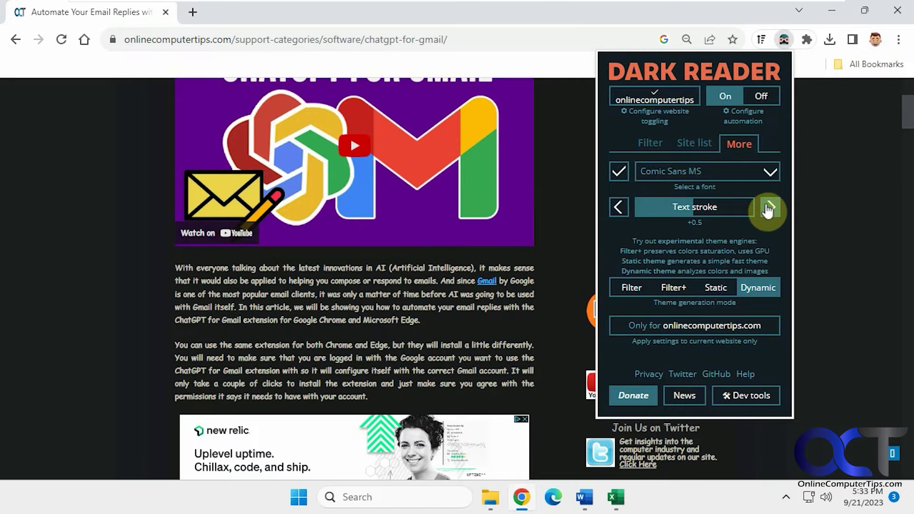
{"action": "left_click", "coordinate": [769, 210]}
{"action": "left_click", "coordinate": [768, 211]}
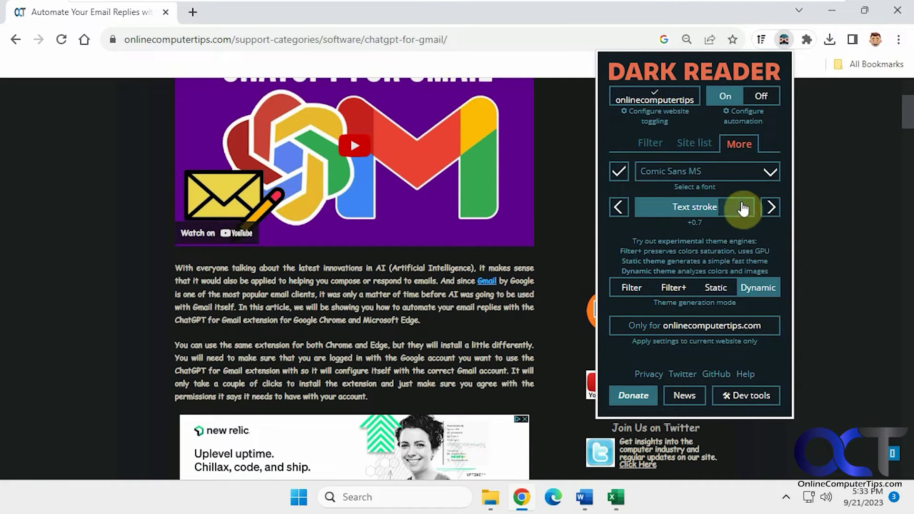
{"action": "left_click_drag", "start_coordinate": [654, 213], "coordinate": [631, 205]}
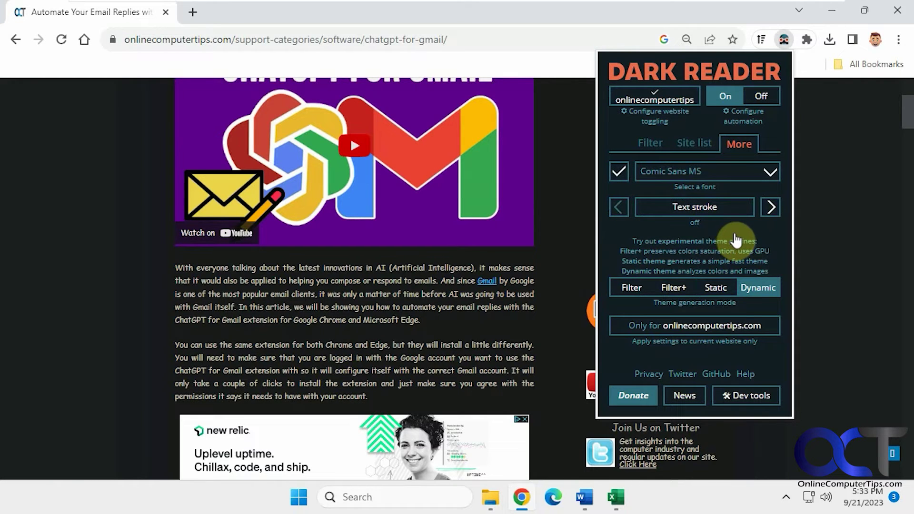
Cycle the theme engine through Static, Filter+ and Filter, settling on Dynamic
{"action": "left_click", "coordinate": [720, 291]}
{"action": "left_click", "coordinate": [680, 291]}
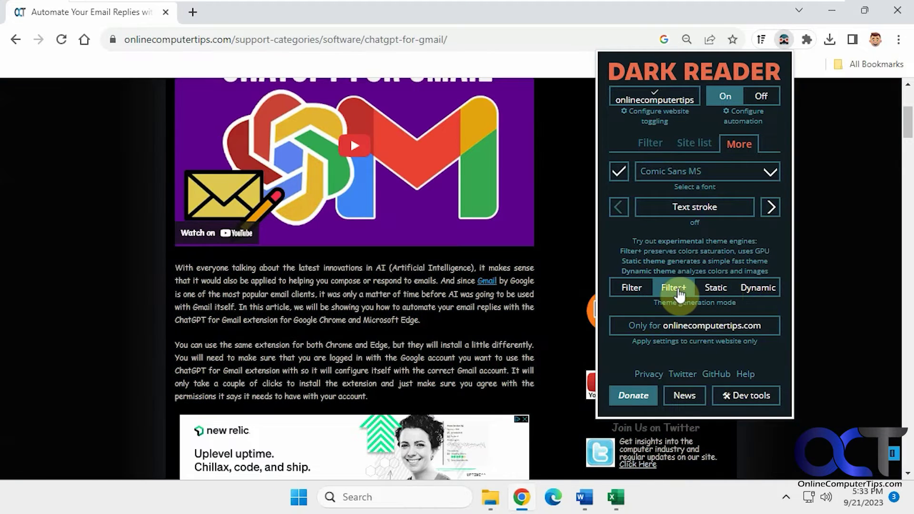
{"action": "left_click", "coordinate": [632, 289]}
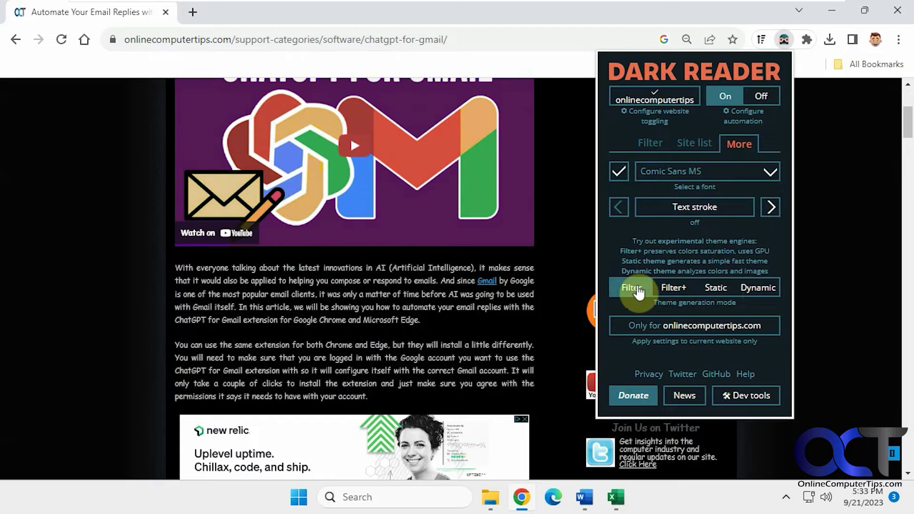
{"action": "left_click", "coordinate": [759, 290]}
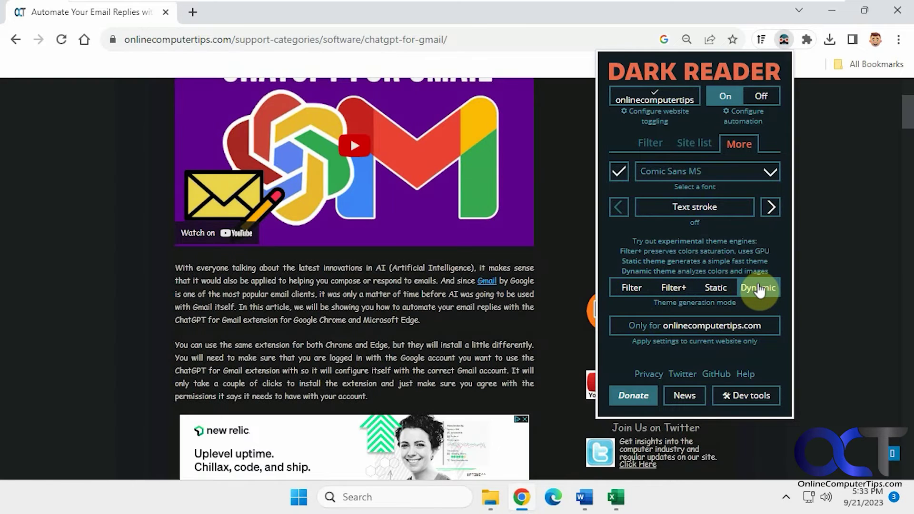
Review the automation options, then bring up the website toggling options
{"action": "left_click", "coordinate": [748, 120]}
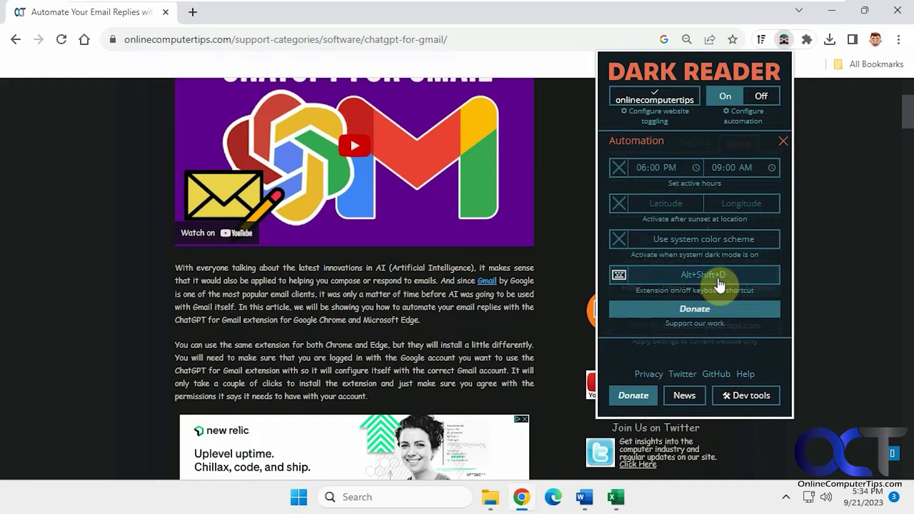
{"action": "left_click", "coordinate": [782, 142]}
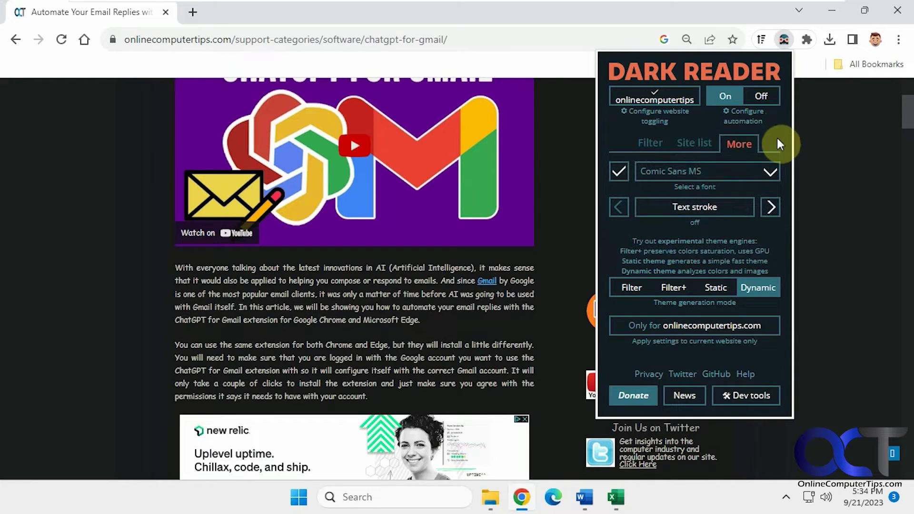
{"action": "left_click", "coordinate": [677, 122]}
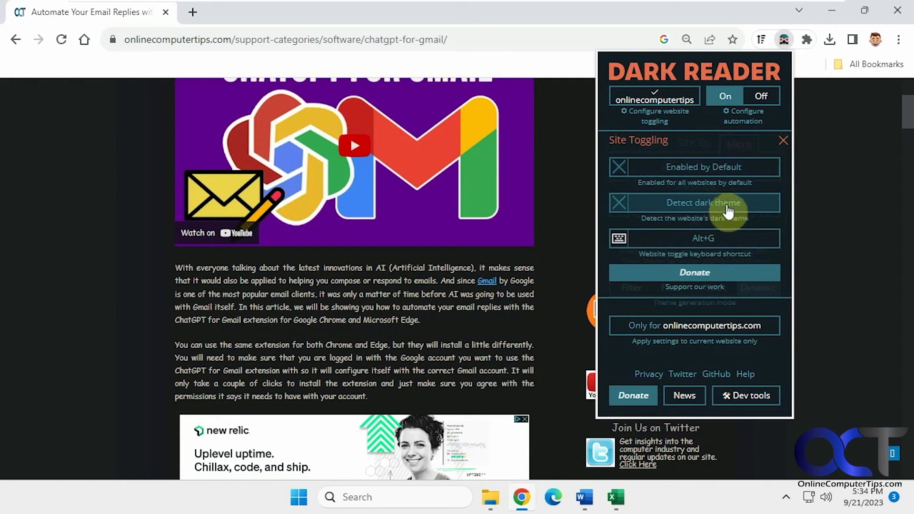
Go from Dark Reader's toolbar entry to its extension details page
{"action": "left_click", "coordinate": [783, 141]}
{"action": "left_click", "coordinate": [807, 39]}
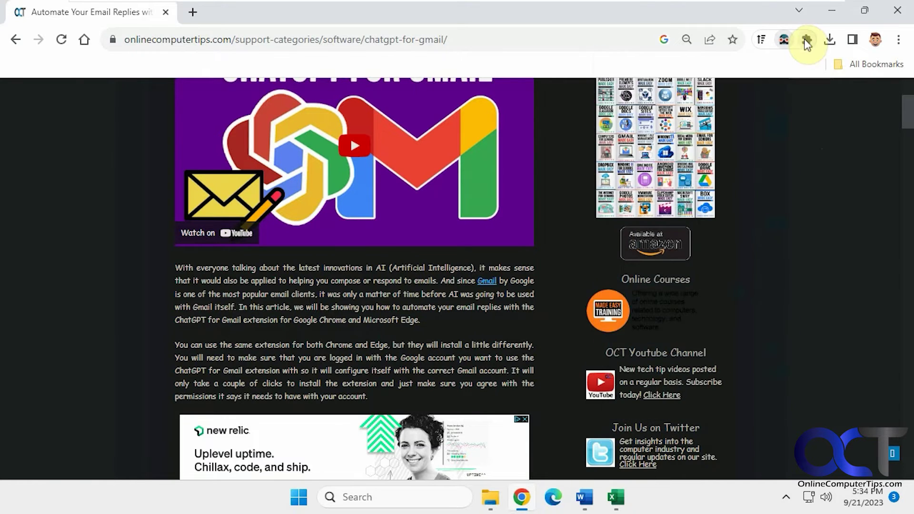
{"action": "left_click", "coordinate": [781, 142]}
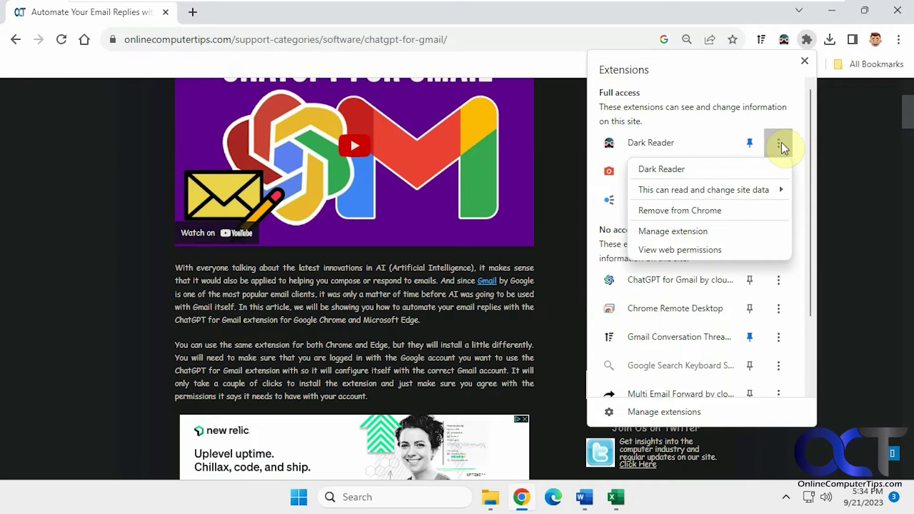
{"action": "left_click", "coordinate": [721, 231]}
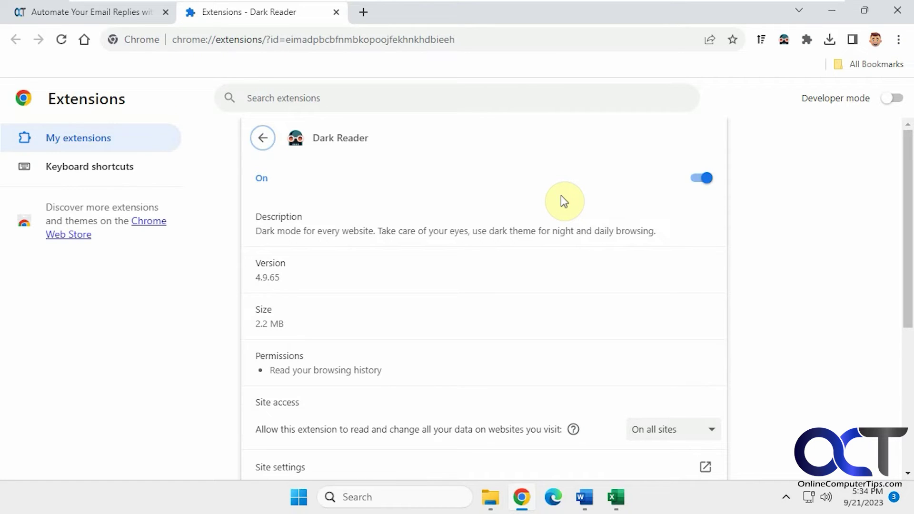
Inspect Dark Reader's site access choices, leaving it On all sites
{"action": "scroll", "coordinate": [564, 202], "scroll_direction": "down", "scroll_amount": 3}
{"action": "left_click", "coordinate": [650, 287]}
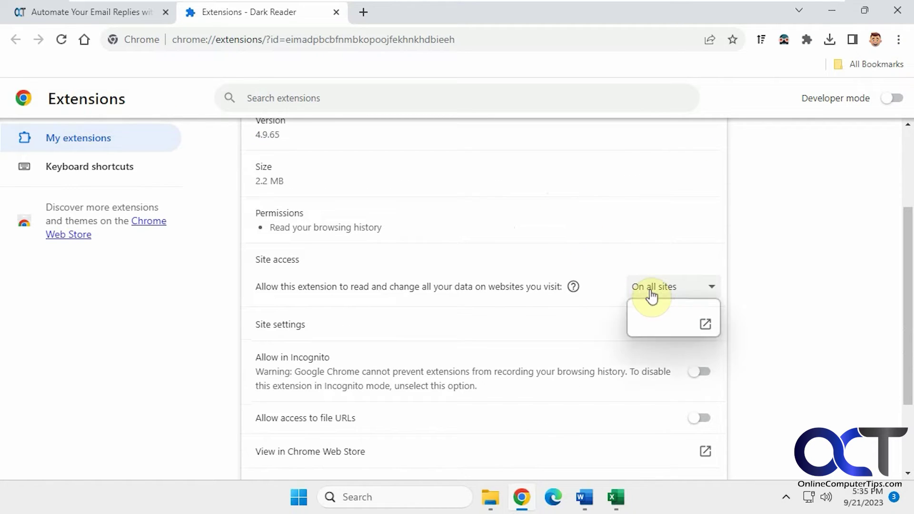
{"action": "left_click", "coordinate": [629, 248]}
{"action": "scroll", "coordinate": [603, 235], "scroll_direction": "down", "scroll_amount": 1}
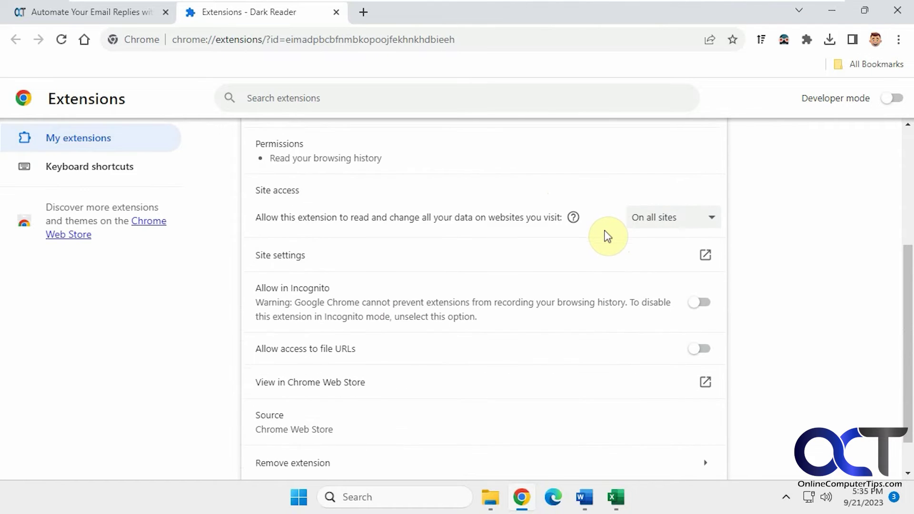
{"action": "scroll", "coordinate": [465, 310], "scroll_direction": "down", "scroll_amount": 1}
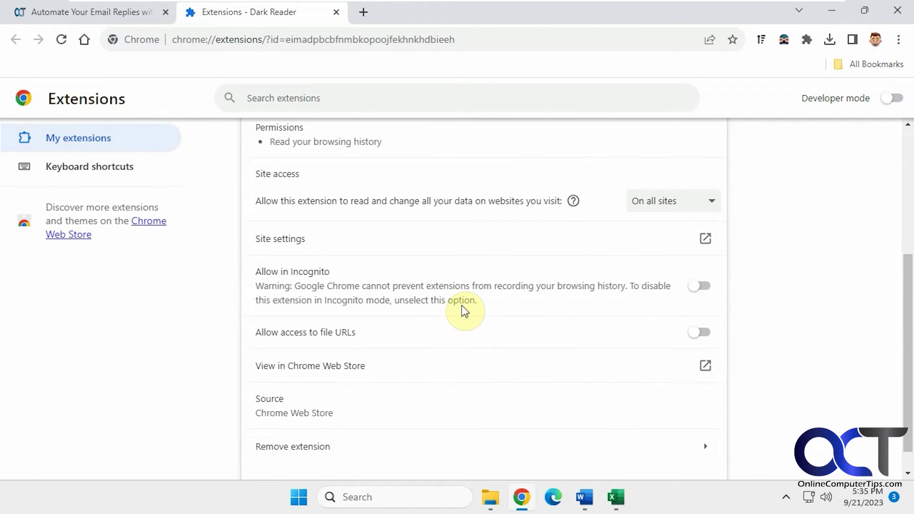
{"action": "scroll", "coordinate": [518, 363], "scroll_direction": "up", "scroll_amount": 5}
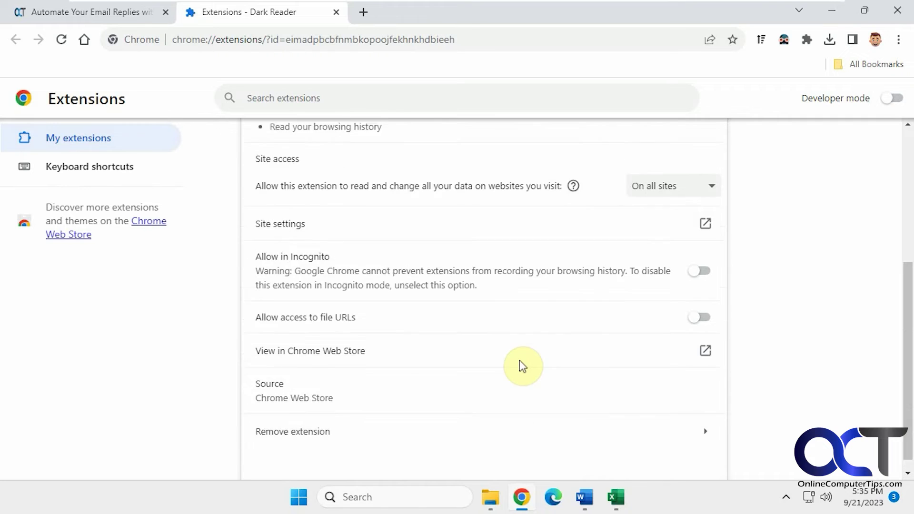
Reopen Dark Reader's entry in the Extensions menu, then dismiss the menu
{"action": "left_click", "coordinate": [806, 40]}
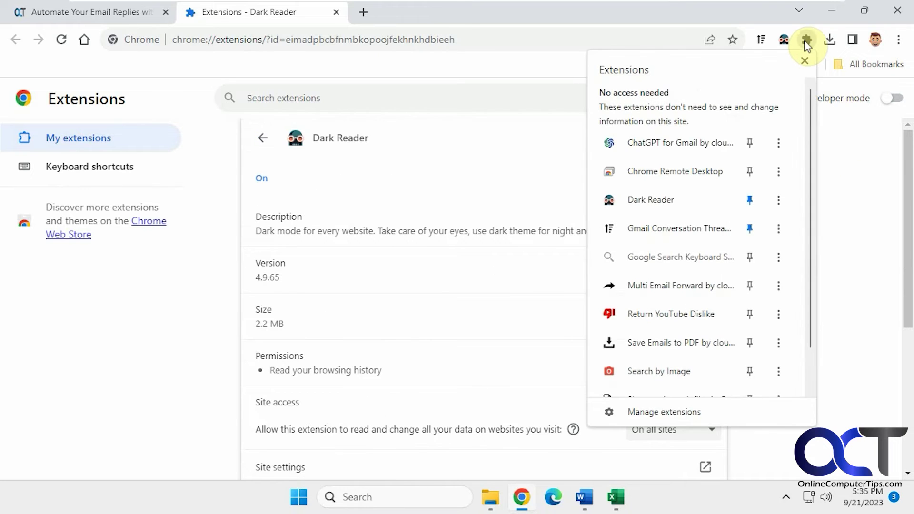
{"action": "left_click", "coordinate": [782, 202]}
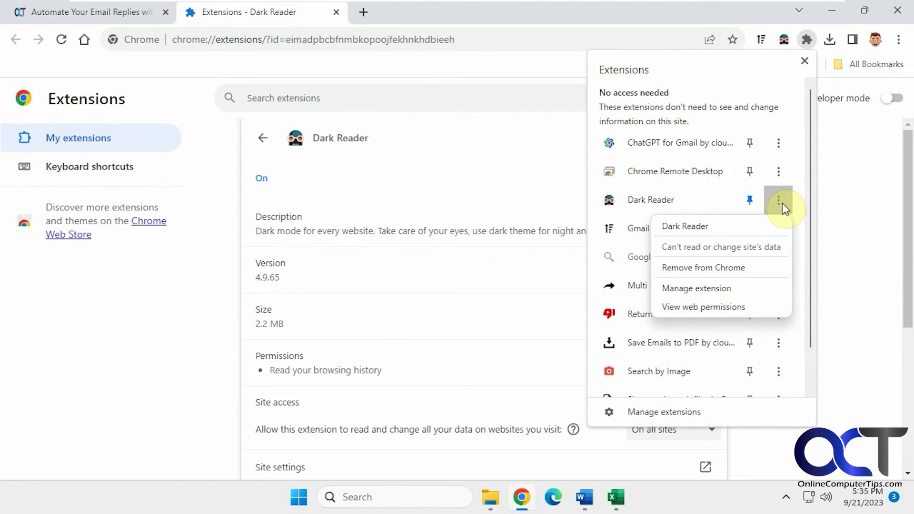
{"action": "left_click", "coordinate": [833, 195]}
Close the details tab and toggle Dark Reader off and back on for the page
{"action": "left_click", "coordinate": [336, 12]}
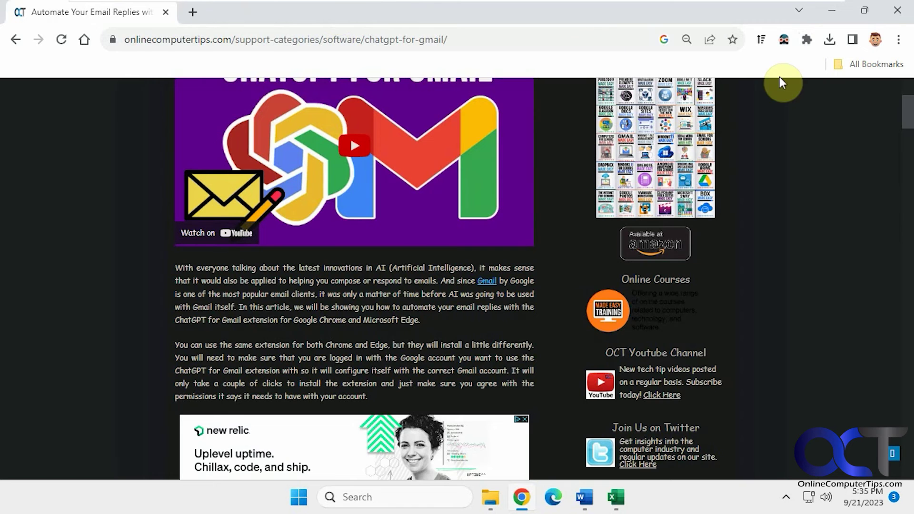
{"action": "left_click", "coordinate": [785, 41]}
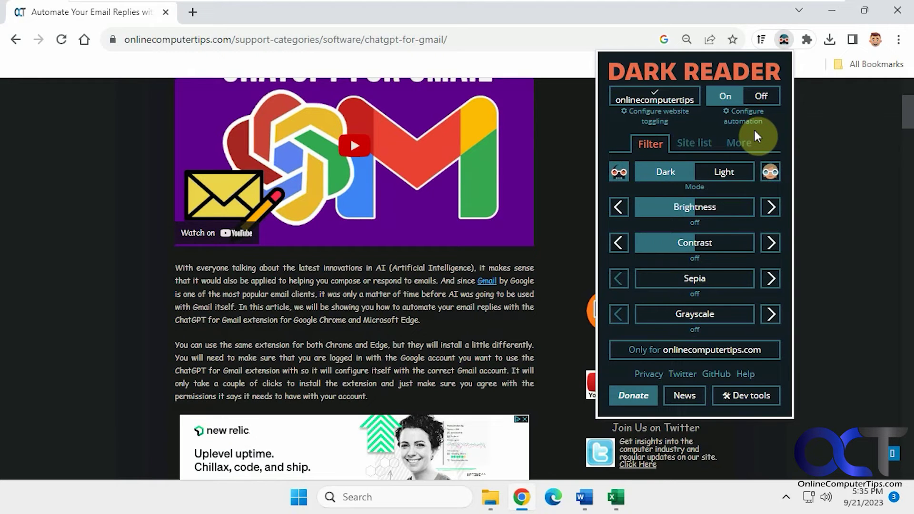
{"action": "left_click", "coordinate": [761, 96]}
{"action": "left_click", "coordinate": [729, 97]}
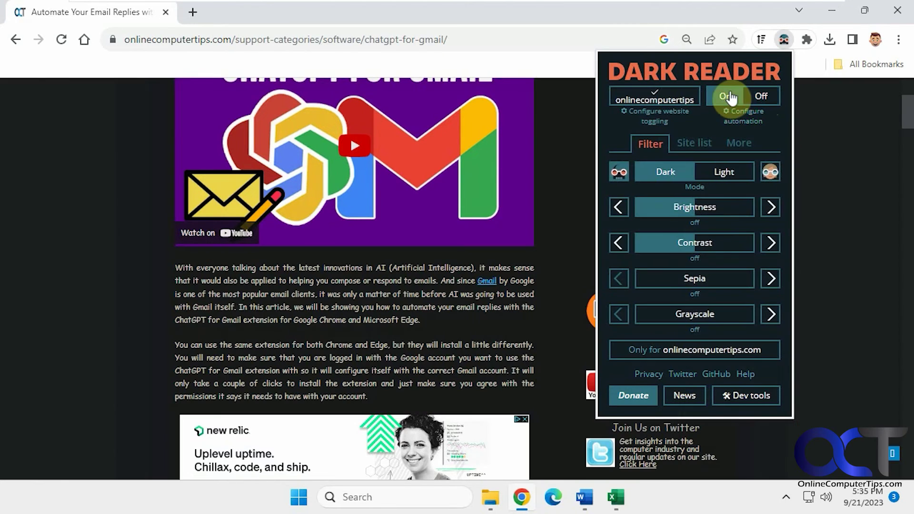
Glance at the automation options, then show the site list with onlinecomputertips.com
{"action": "left_click", "coordinate": [750, 120]}
{"action": "left_click", "coordinate": [750, 120]}
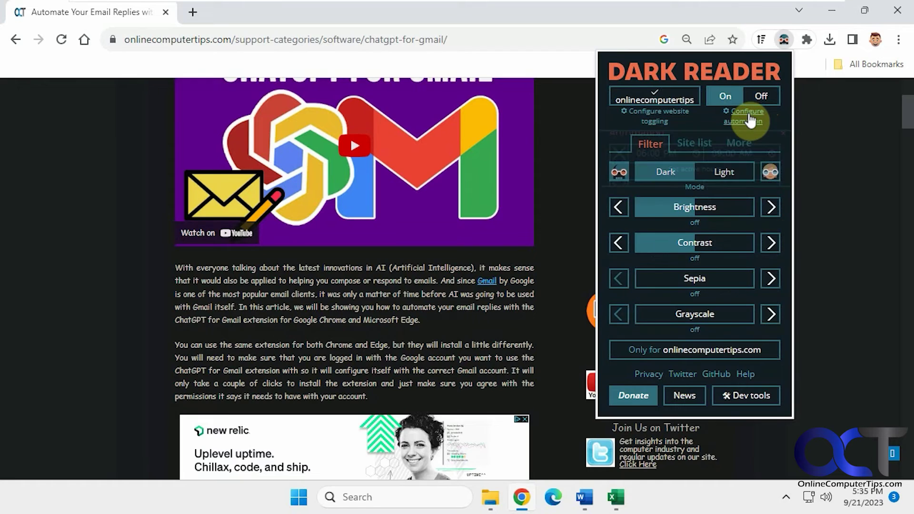
{"action": "left_click", "coordinate": [702, 144]}
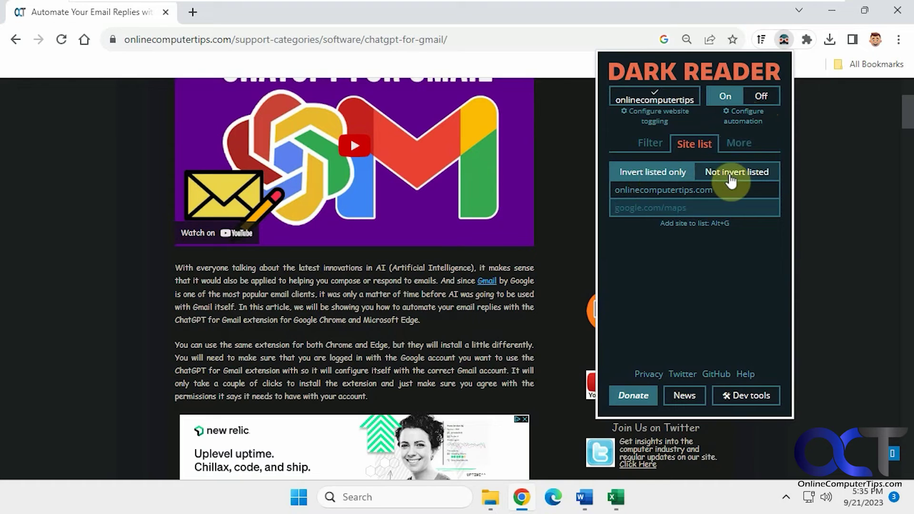
Disable the Comic Sans MS font override and leave text stroke off after trying higher values
{"action": "left_click", "coordinate": [739, 144]}
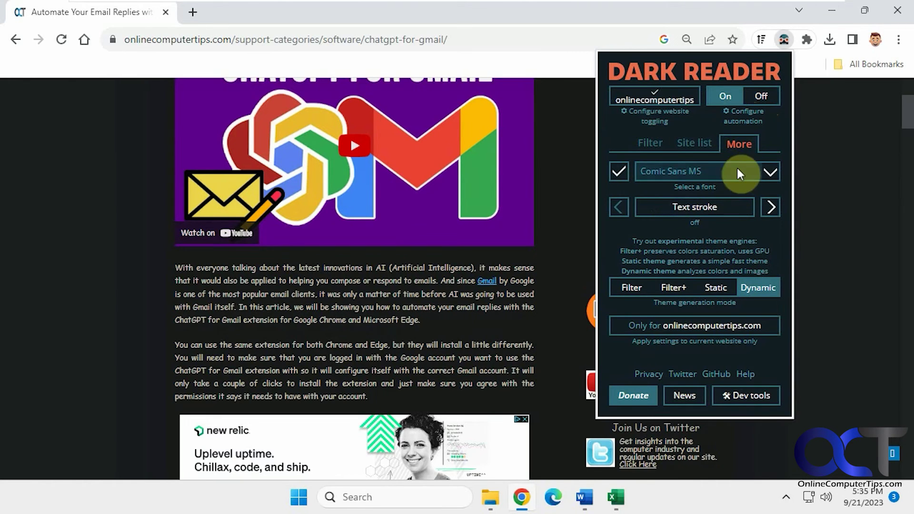
{"action": "left_click", "coordinate": [620, 172]}
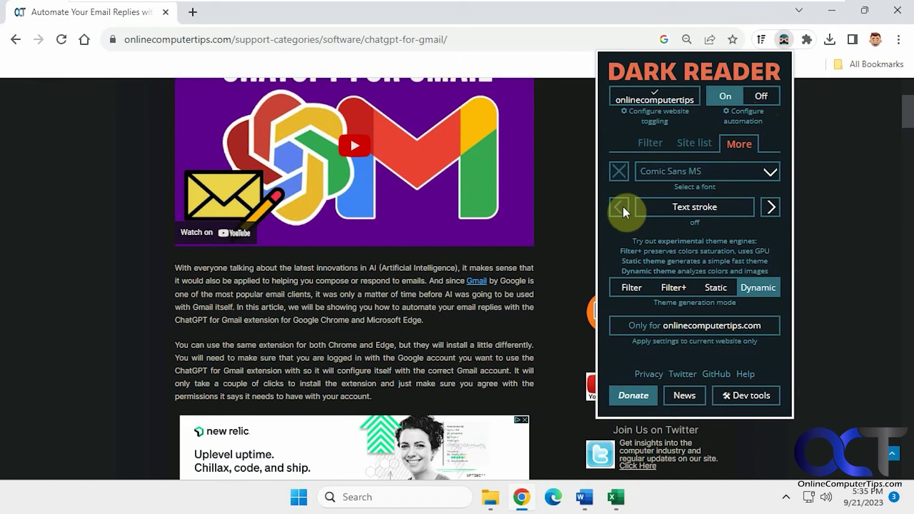
{"action": "left_click", "coordinate": [770, 209]}
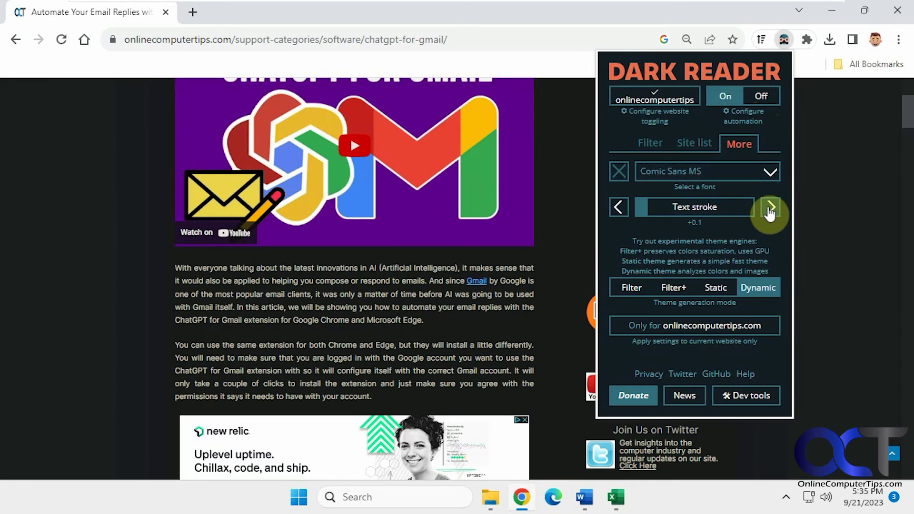
{"action": "left_click", "coordinate": [770, 209]}
{"action": "left_click", "coordinate": [770, 208]}
{"action": "left_click", "coordinate": [770, 208]}
{"action": "left_click", "coordinate": [770, 208]}
{"action": "left_click", "coordinate": [770, 209]}
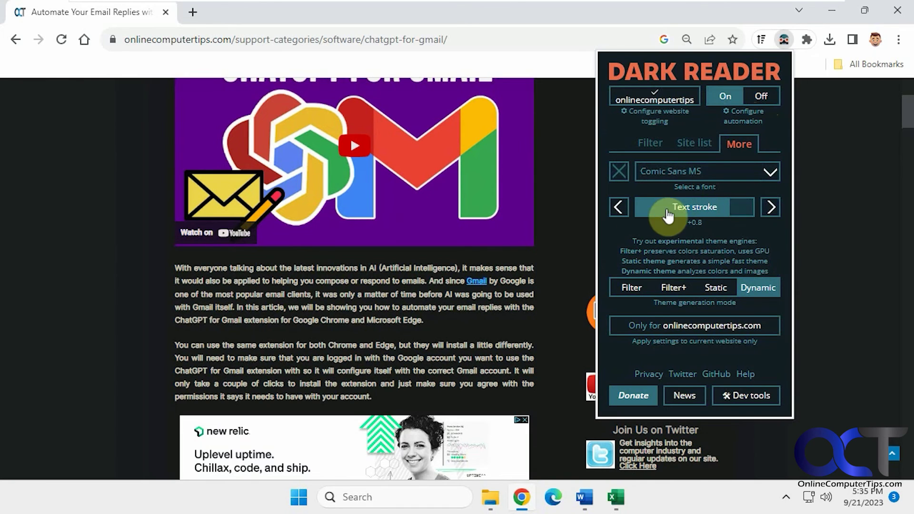
{"action": "left_click", "coordinate": [618, 208]}
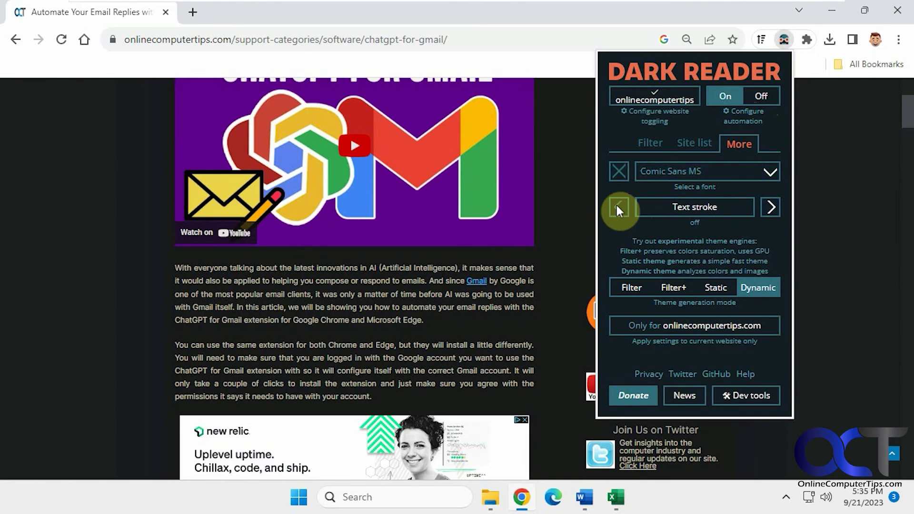